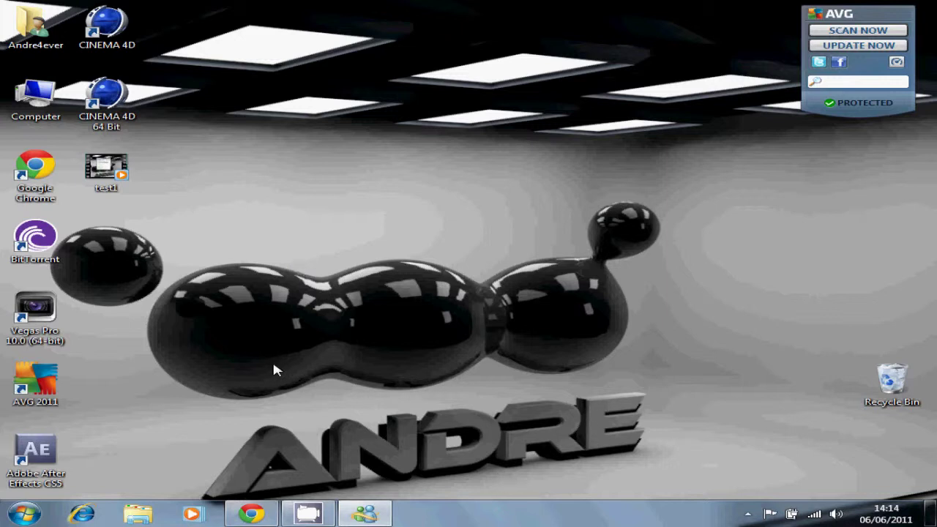
Step: Launch CINEMA 4D 64 Bit from its Windows desktop icon
left_click(111, 110)
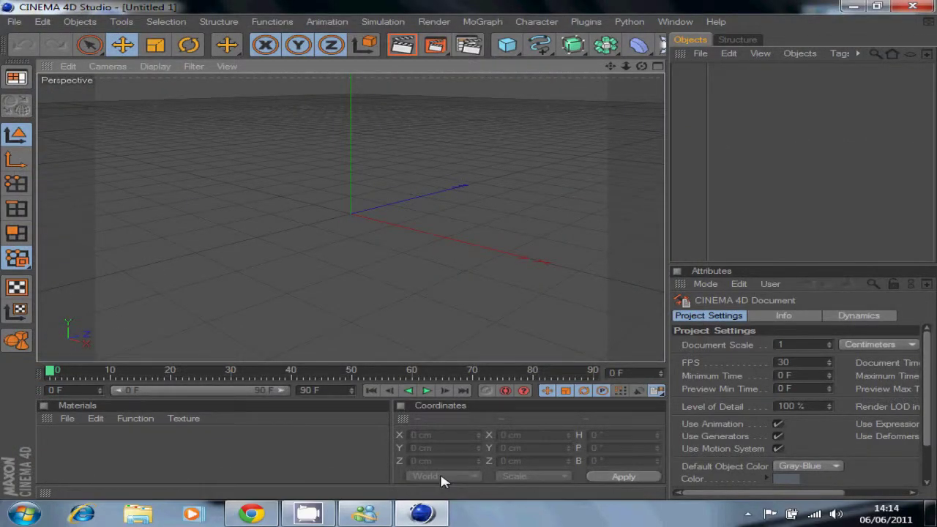
Step: Add a MoText object and change its text to 'Andre'
left_click_drag(669, 169, 705, 165)
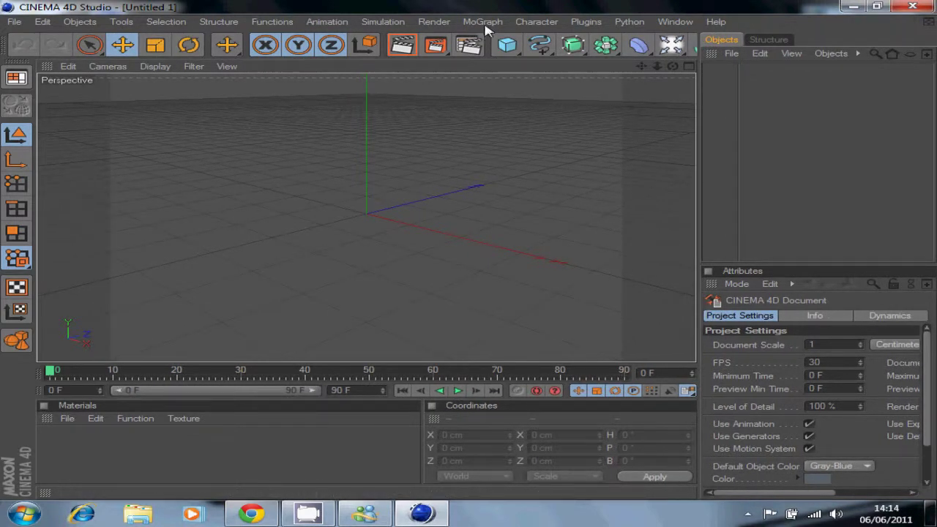
left_click(482, 21)
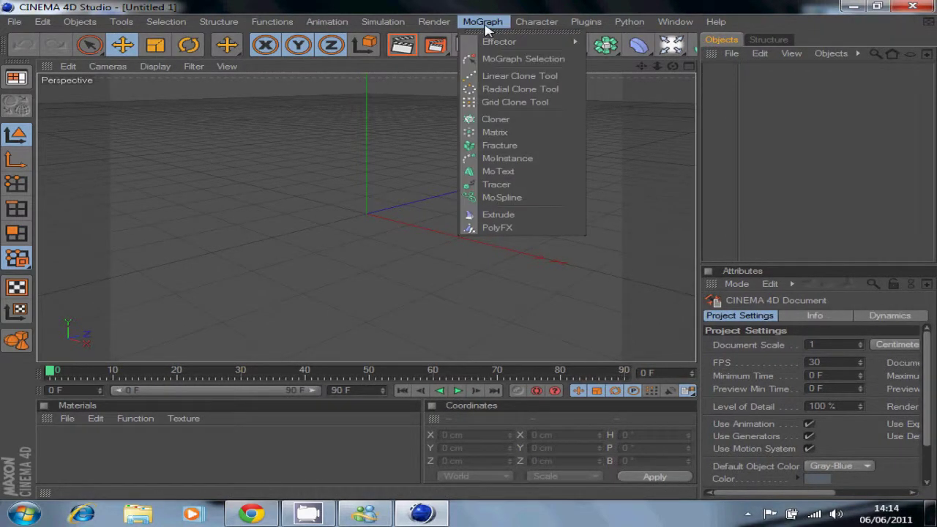
left_click(499, 171)
double_click(782, 399)
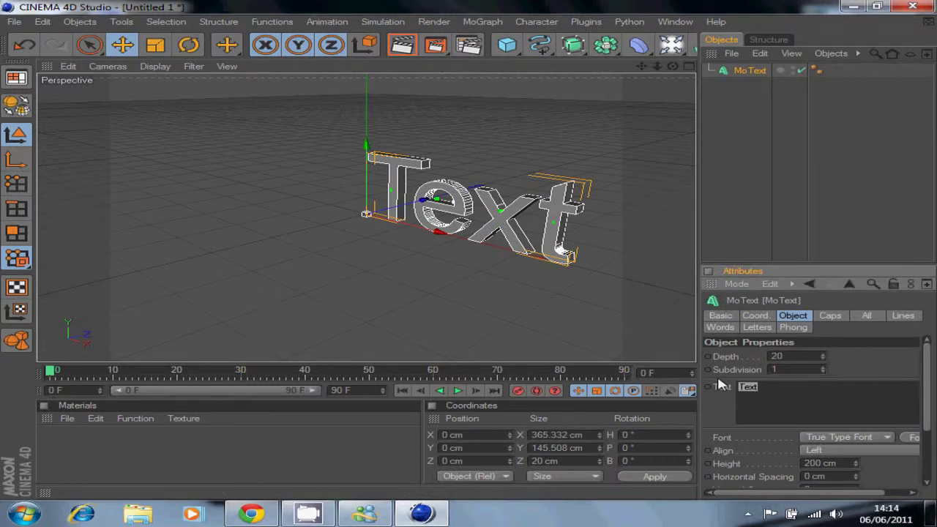
type("Andre")
Step: Set the MoText extrusion depth to 80 and centre the text in view
left_click(775, 357)
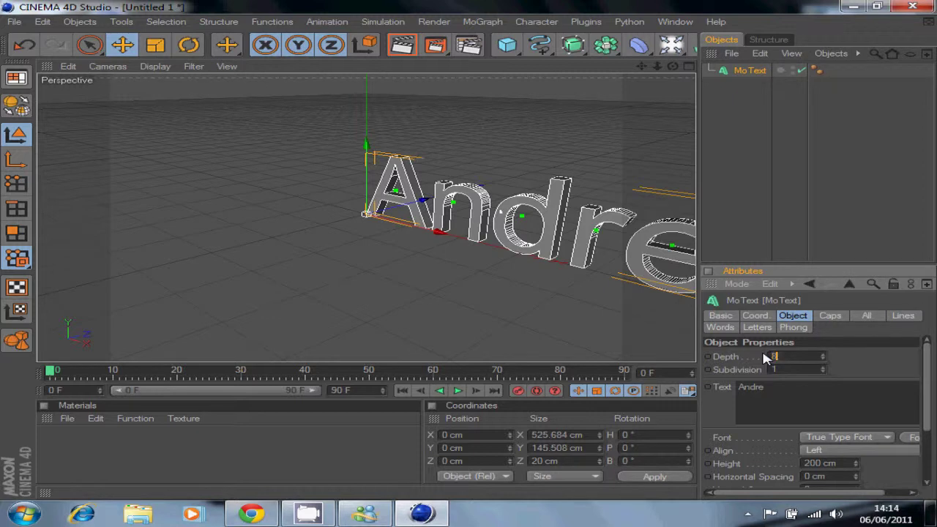
type("80")
left_click(789, 382)
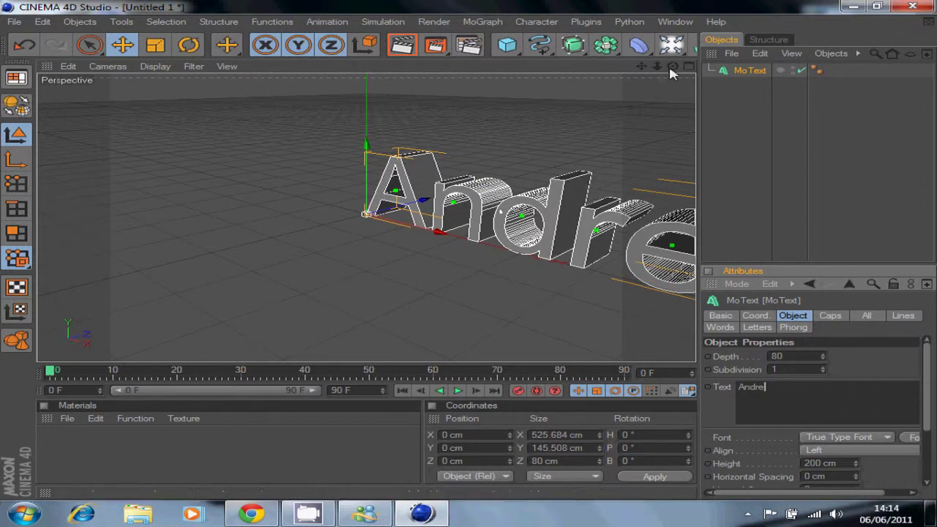
middle_click_drag(470, 256, 351, 238, "alt")
Step: Switch the MoText font to ETHNOCENTRIC and render a view of ANDRE
left_click(913, 437)
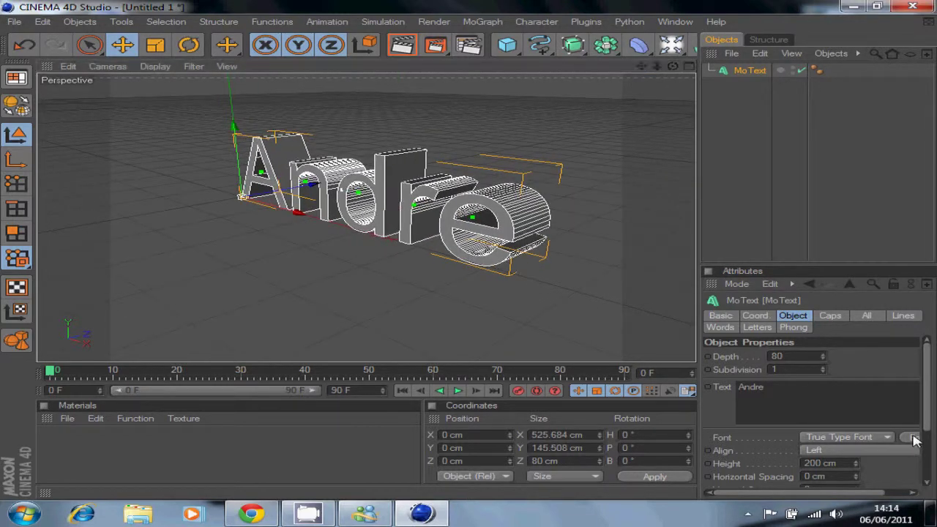
type("e")
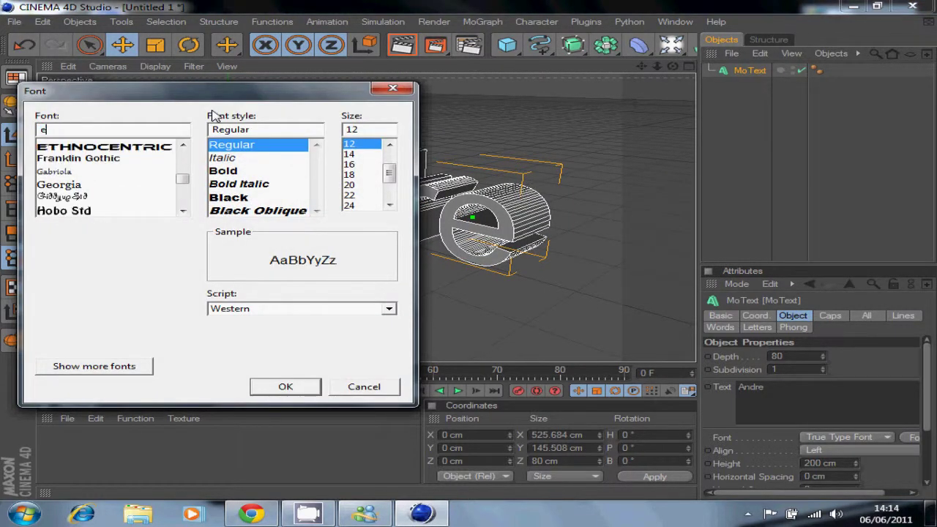
left_click(139, 148)
left_click(280, 392)
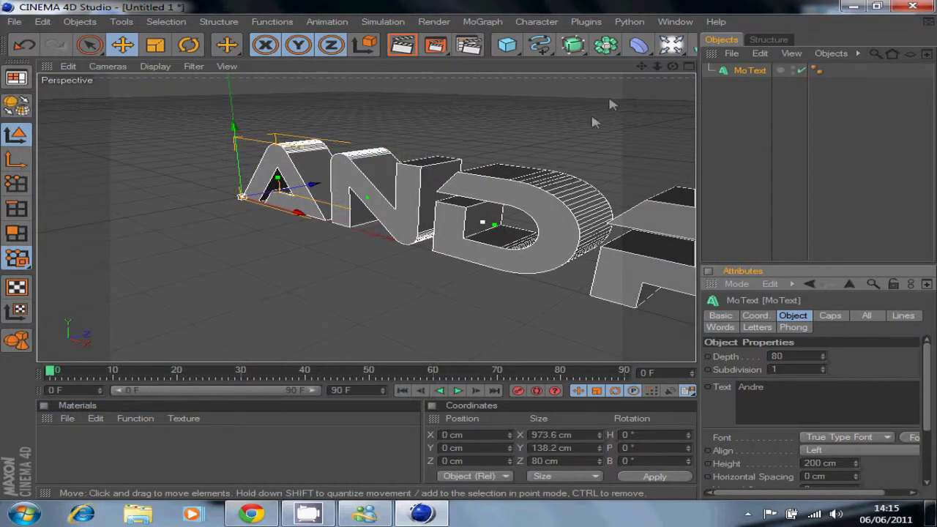
left_click_drag(657, 67, 446, 278)
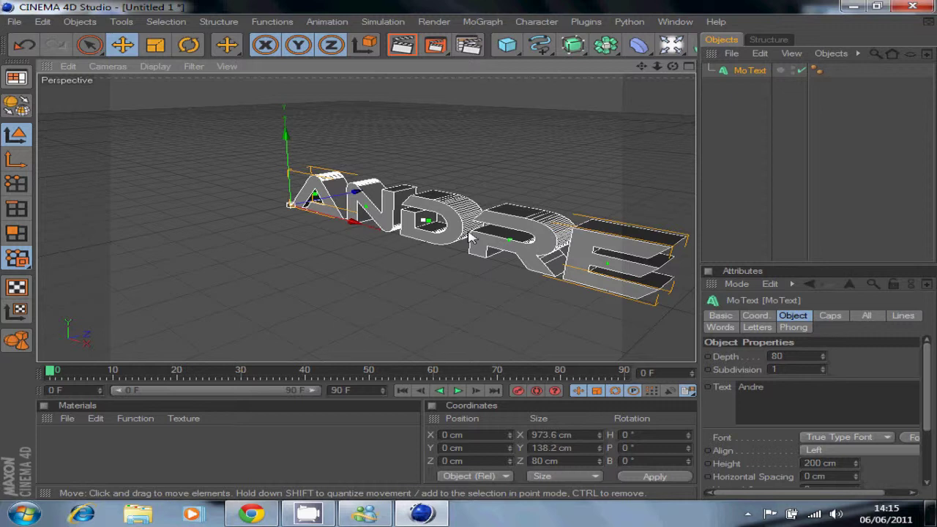
left_click(401, 45)
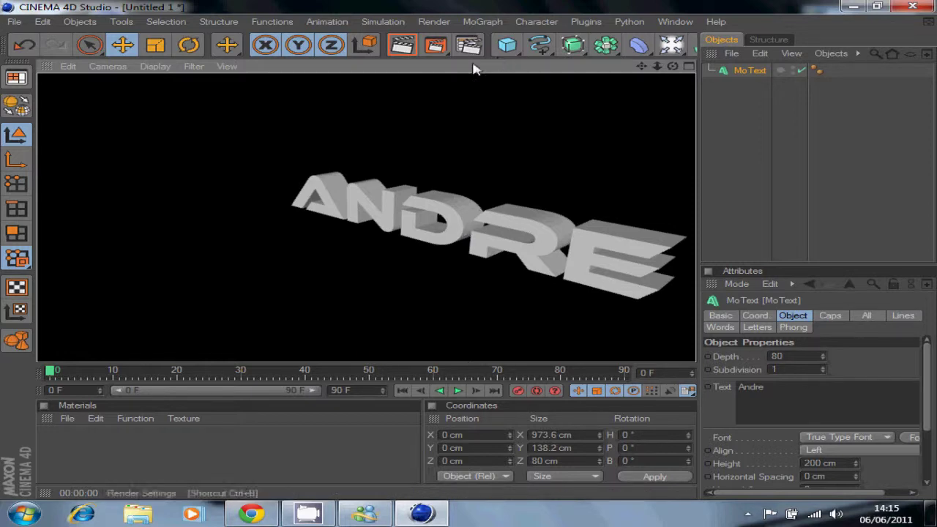
Step: Copy and paste the MoText object to create the duplicate MoText.1
left_click(736, 80)
left_click(746, 71)
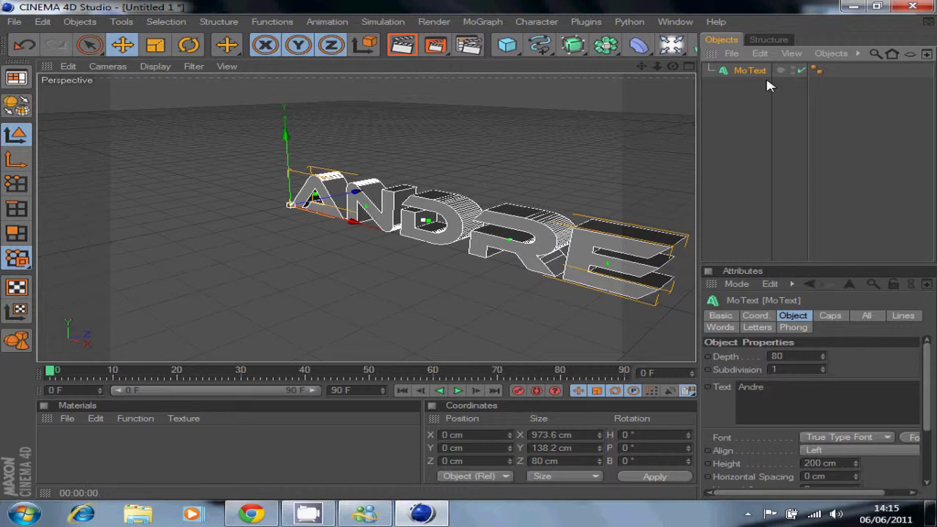
key("ctrl+c")
key("ctrl+v")
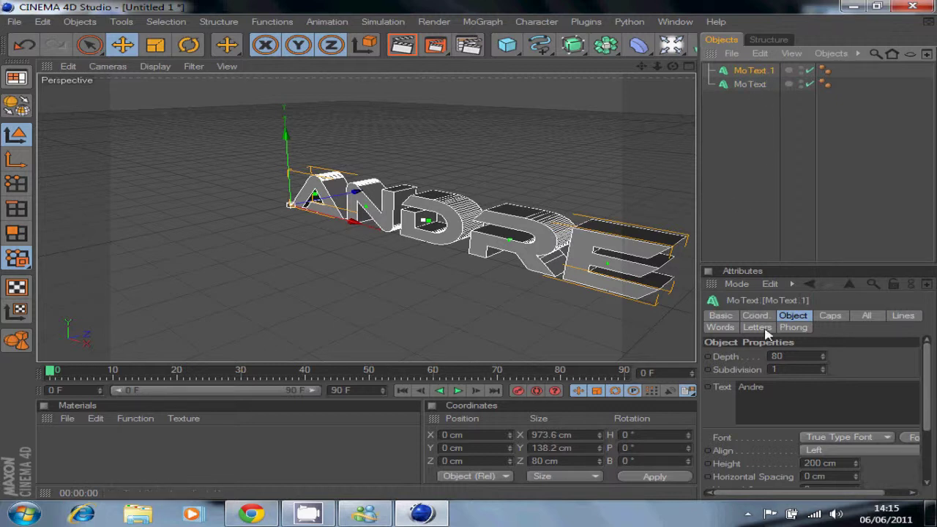
Step: Give MoText.1 a depth of 40 and move it to Z 21.394 cm
left_click(793, 356)
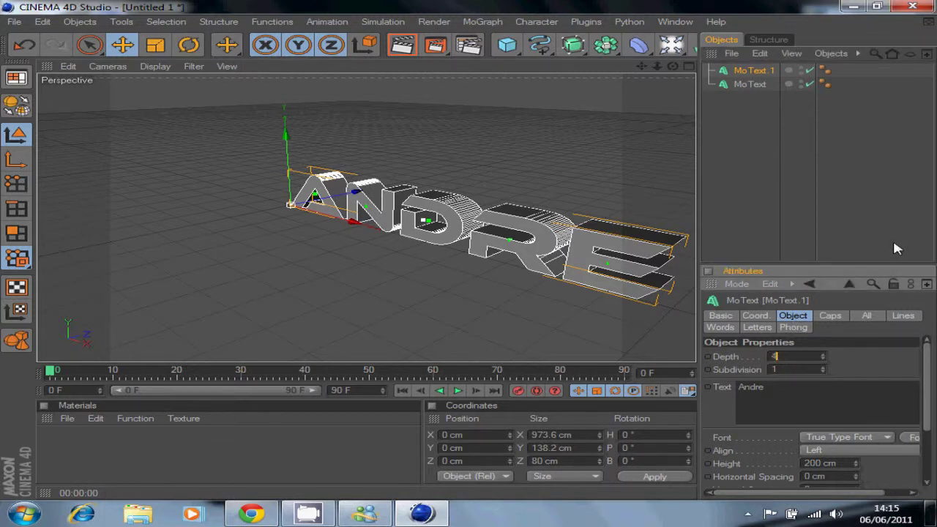
left_click(837, 410)
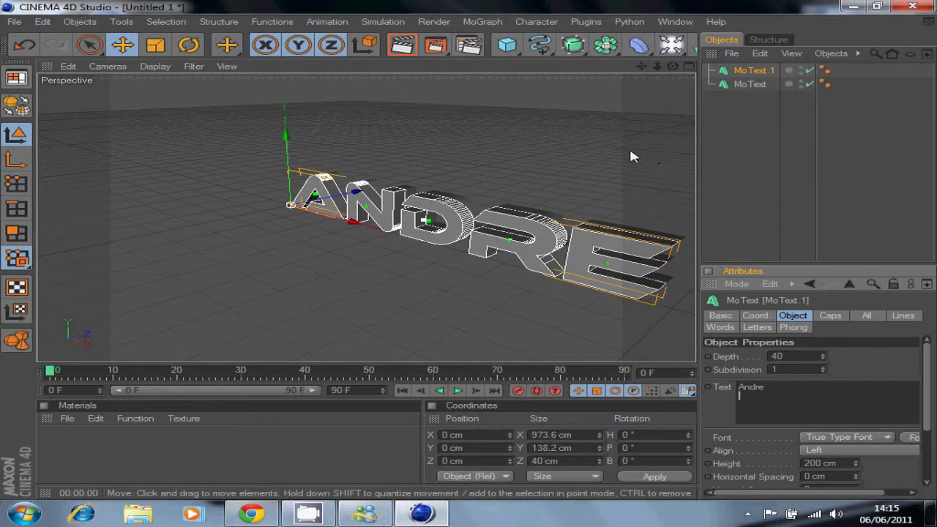
left_click_drag(675, 70, 665, 114)
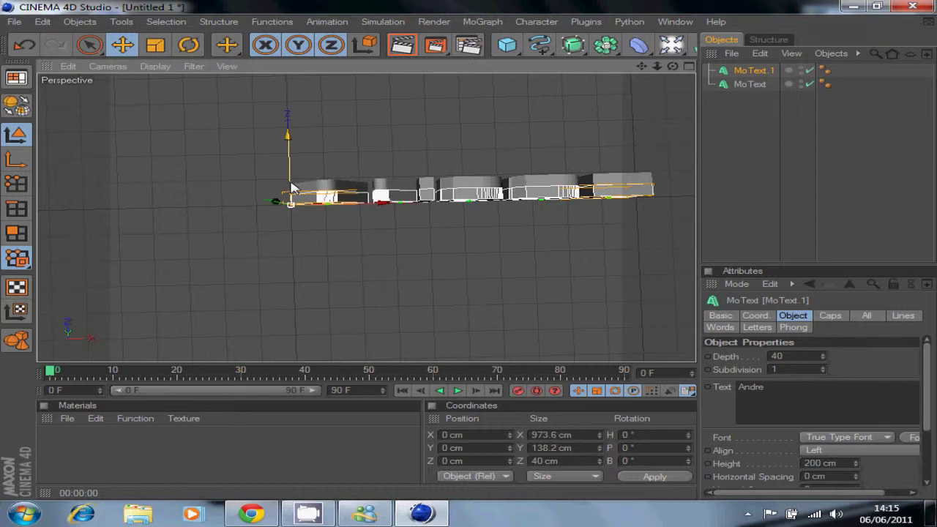
left_click_drag(290, 188, 470, 255)
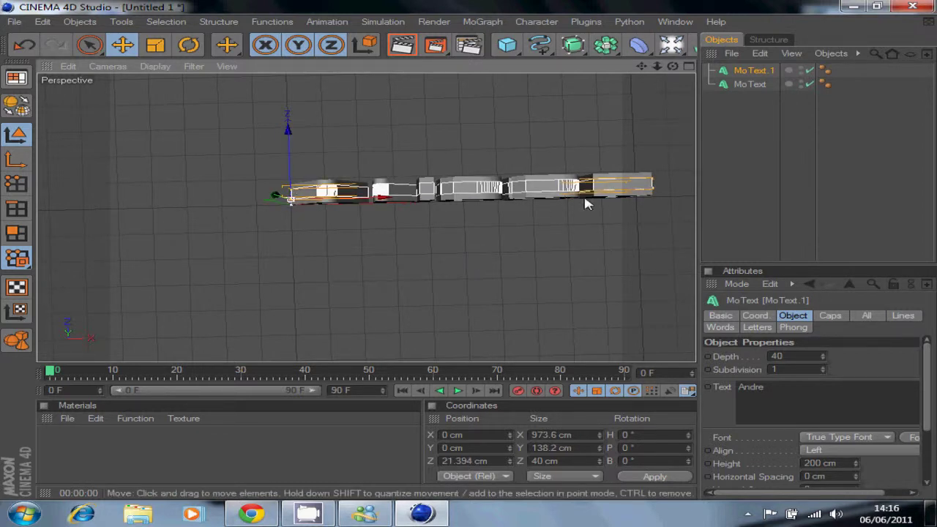
left_click_drag(672, 66, 657, 88)
left_click_drag(470, 257, 470, 255, "alt")
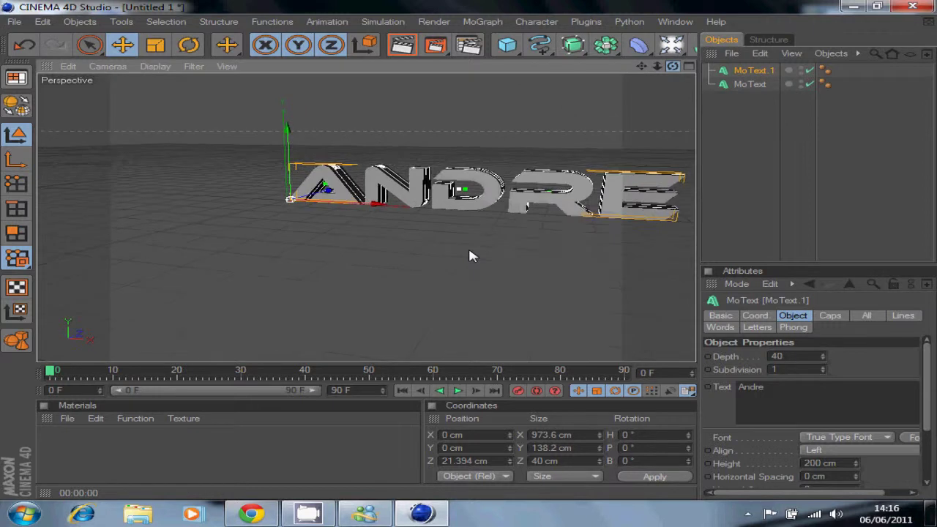
Step: Set both the Start and End caps of MoText.1 to Fillet Cap
left_click(400, 45)
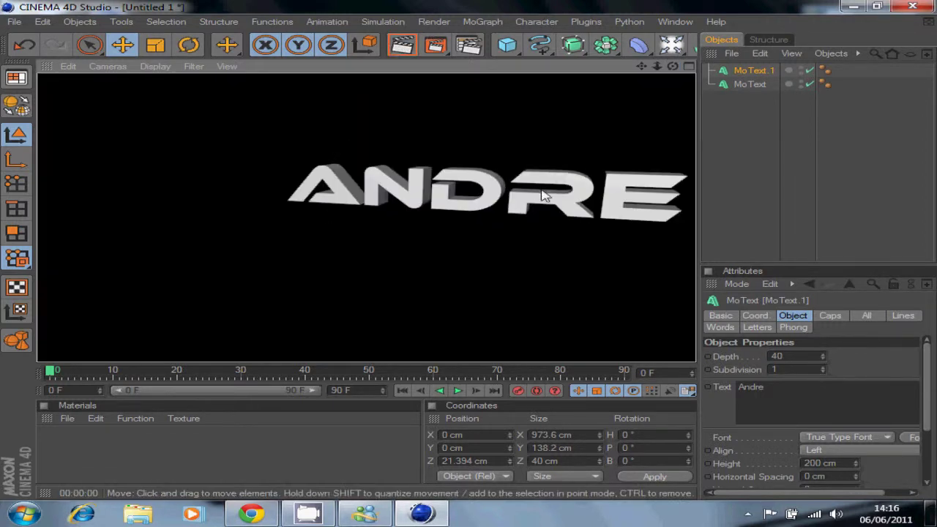
left_click(743, 73)
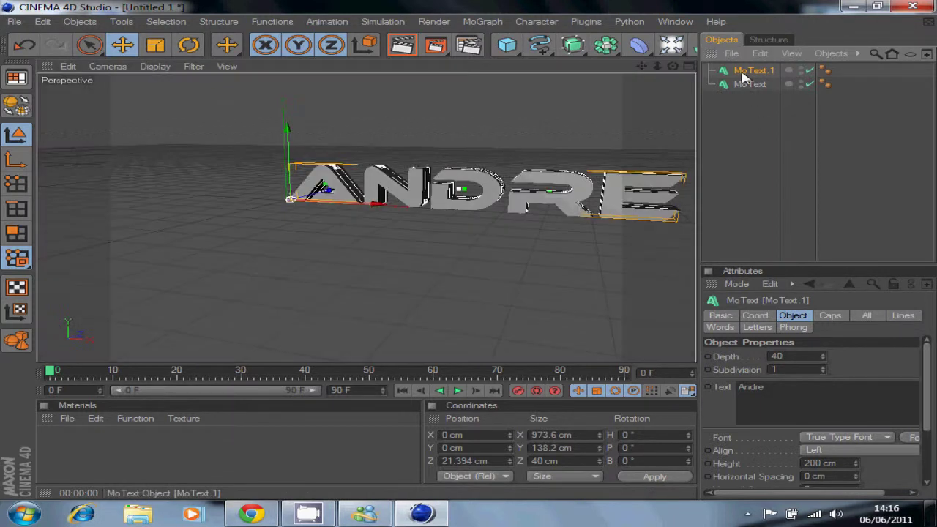
left_click(836, 319)
left_click(844, 354)
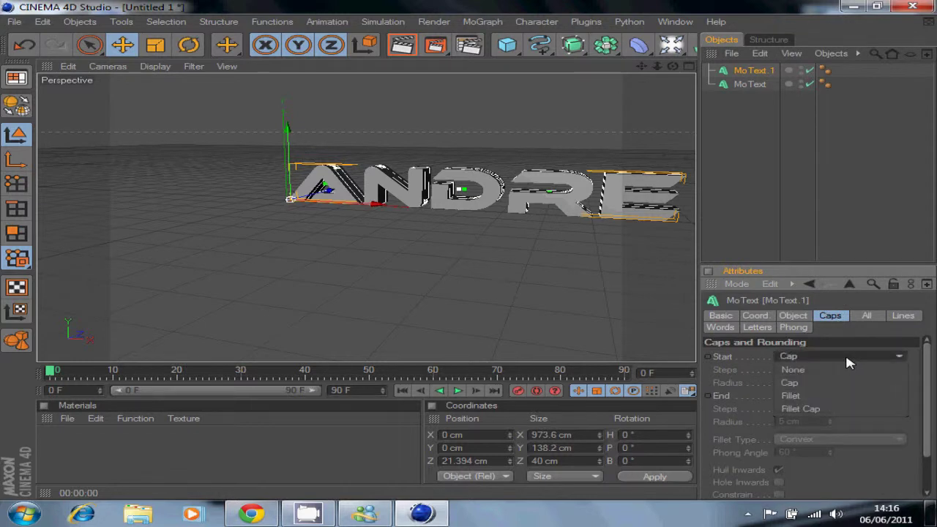
left_click(823, 409)
left_click(852, 392)
left_click(838, 447)
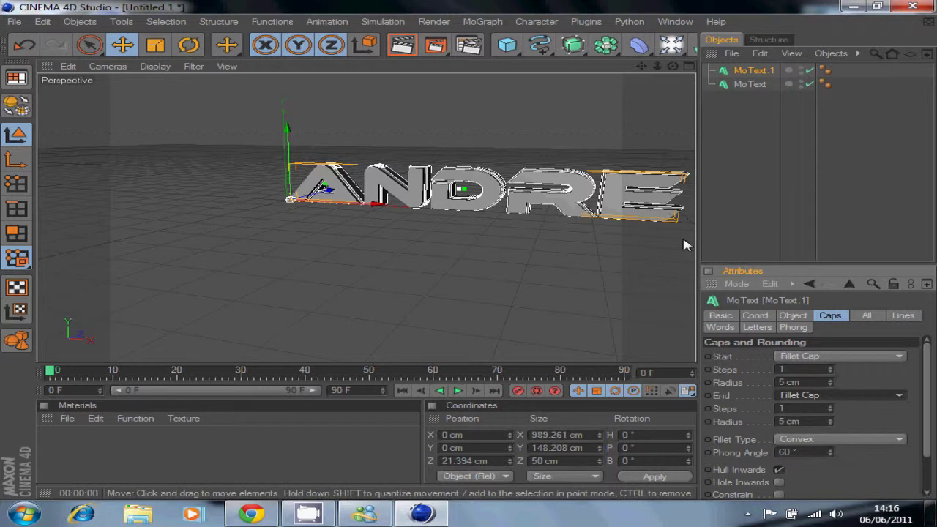
left_click(401, 45)
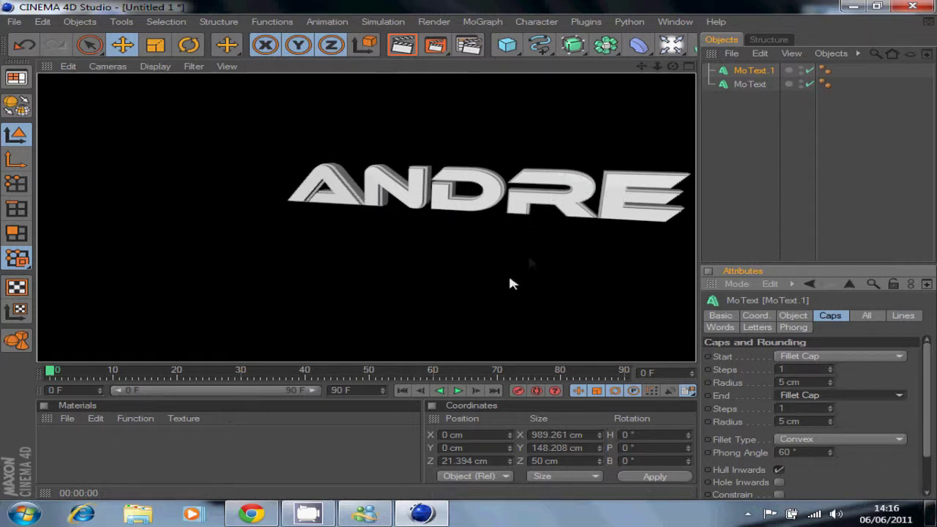
left_click(672, 66)
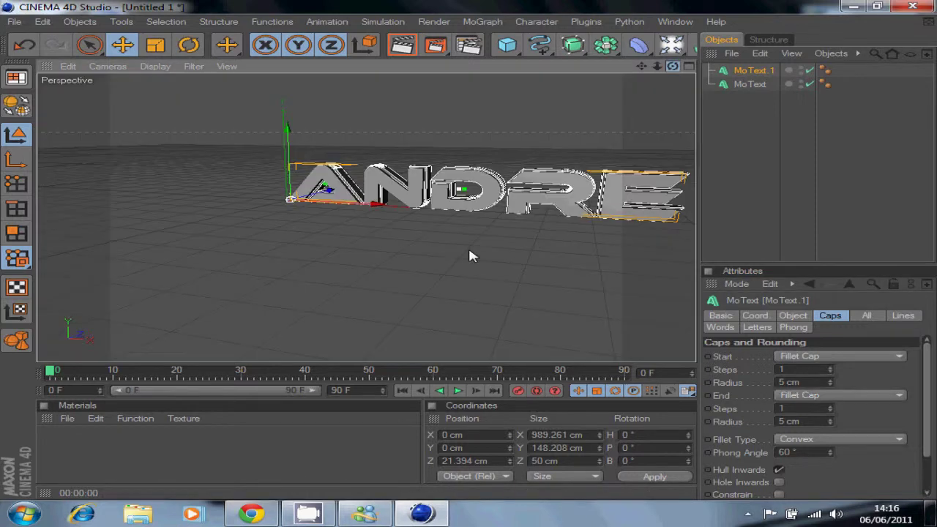
middle_click_drag(472, 254, 414, 256, "alt")
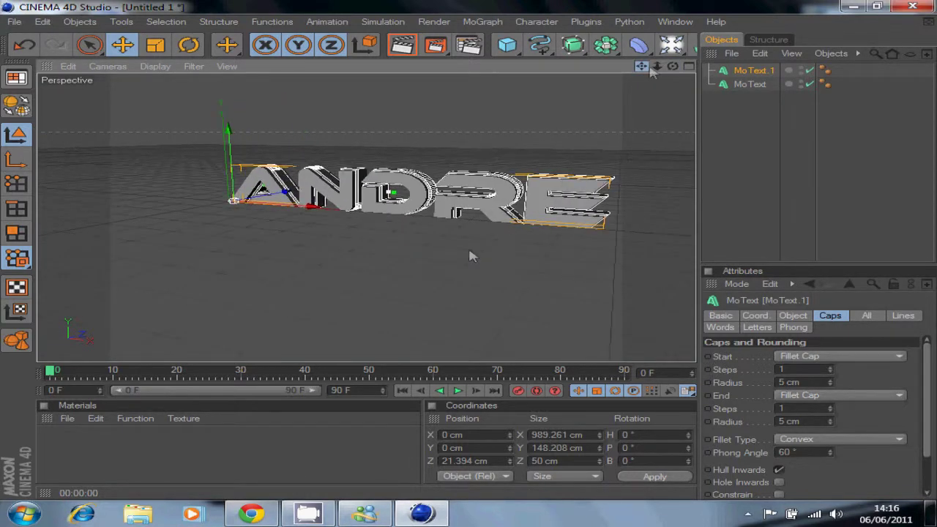
Step: Create material Mat coloured bright cyan (R 9, G 187, B 241)
double_click(66, 444)
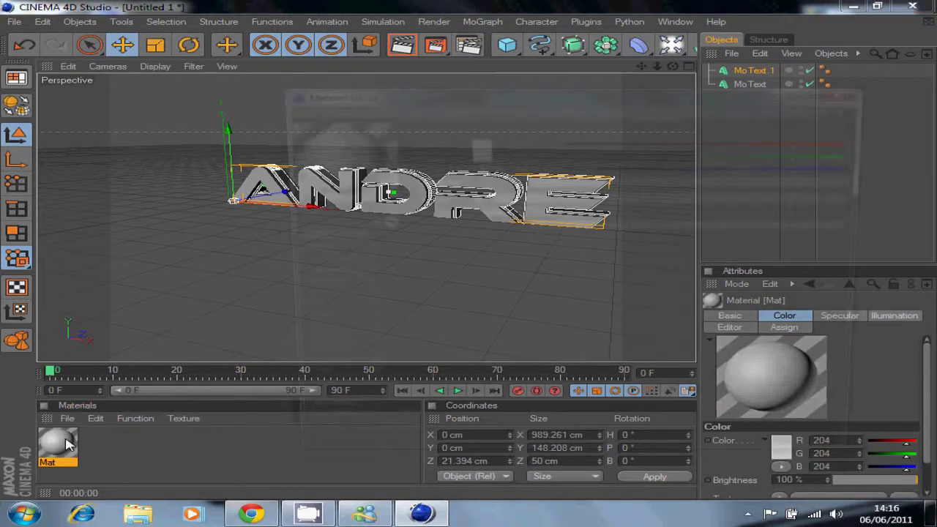
left_click(474, 144)
left_click(472, 141)
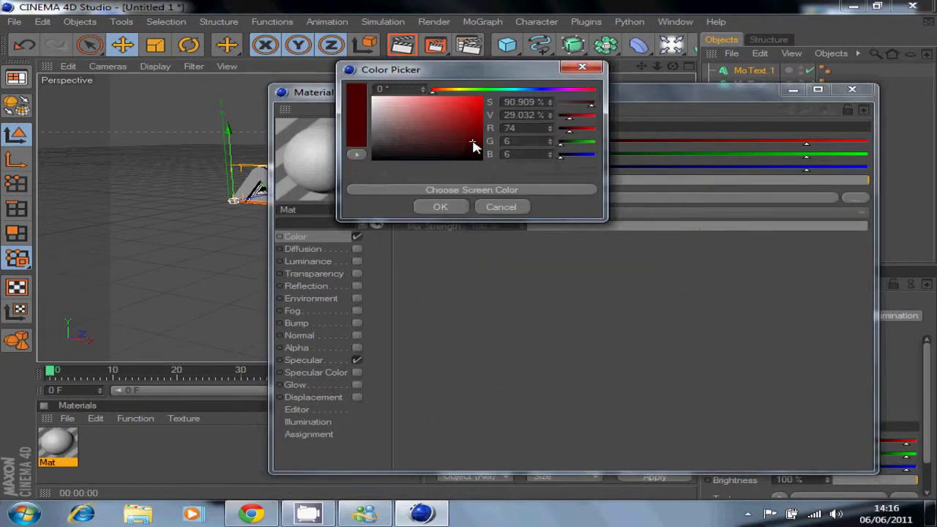
left_click(520, 91)
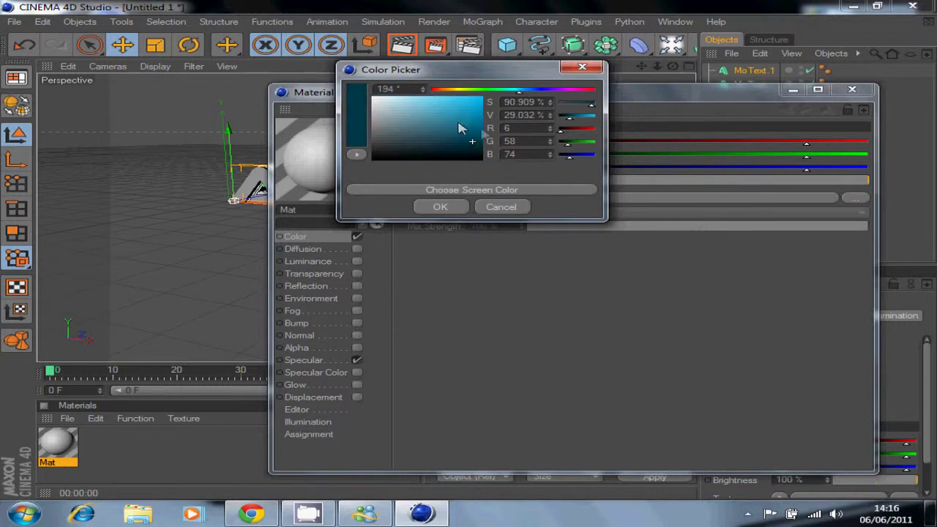
mouse_move(476, 150)
left_mouse_down()
mouse_move(494, 109)
mouse_move(477, 103)
left_mouse_up()
left_click(440, 206)
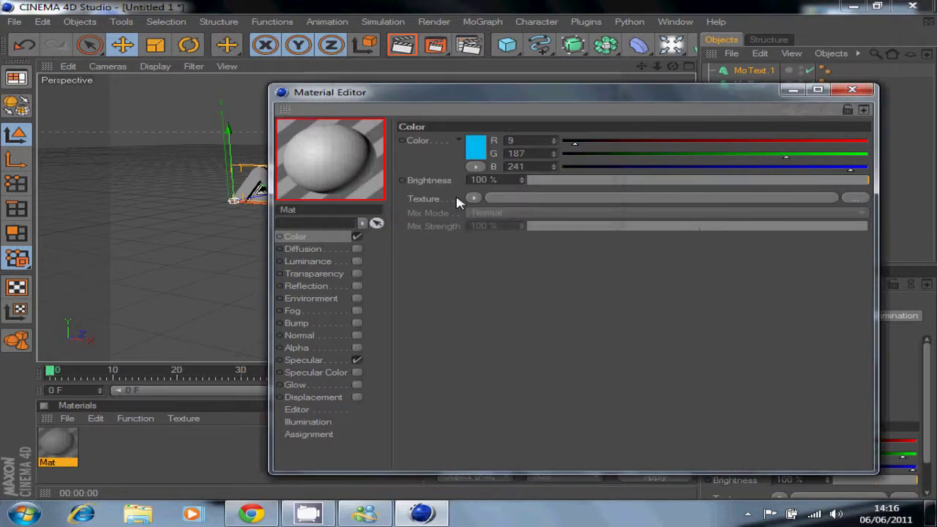
Step: Create a second material, Mat.1, coloured blue (R 33, G 48, B 213)
left_click(849, 86)
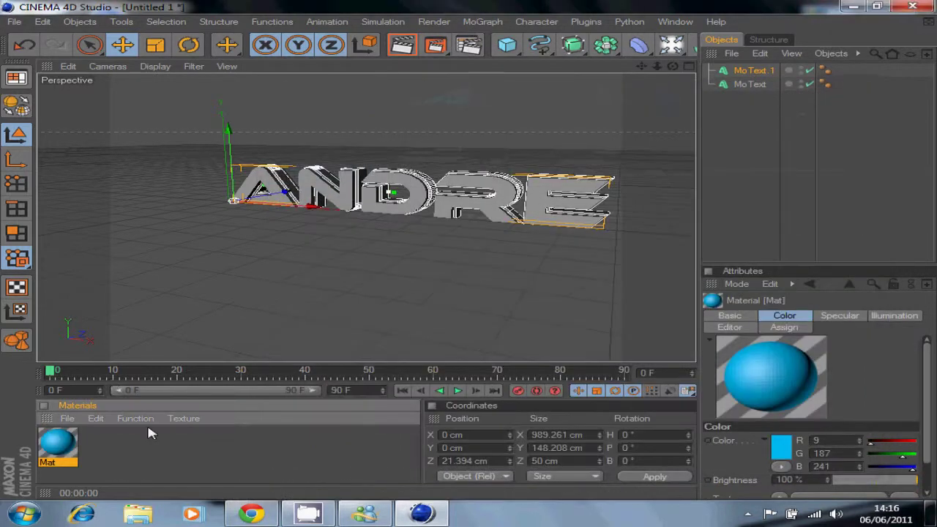
double_click(118, 449)
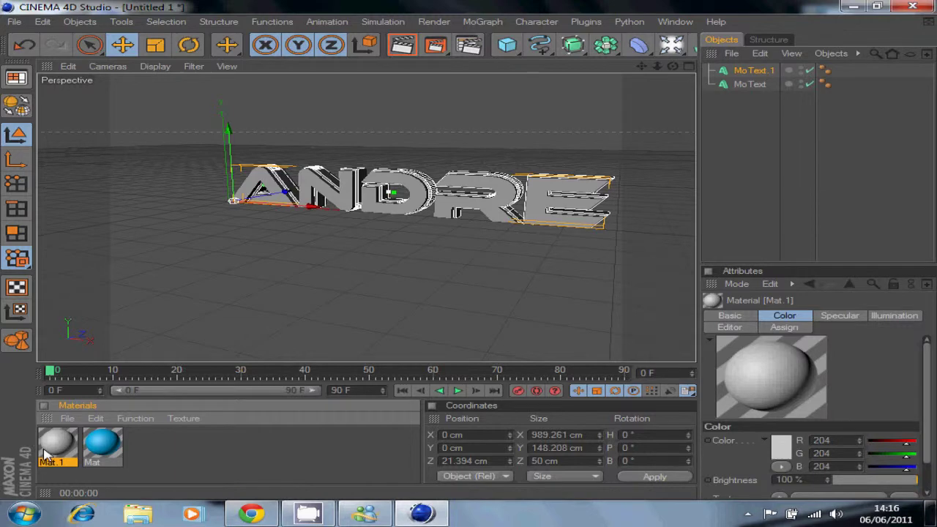
double_click(50, 452)
left_click(477, 147)
left_click(484, 139)
left_click(550, 88)
left_click_drag(483, 137, 476, 104)
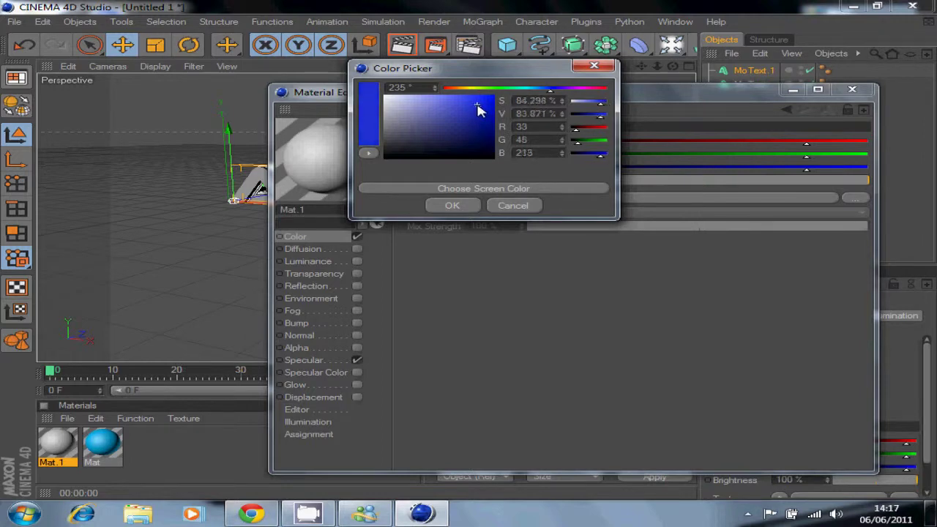
left_click(453, 205)
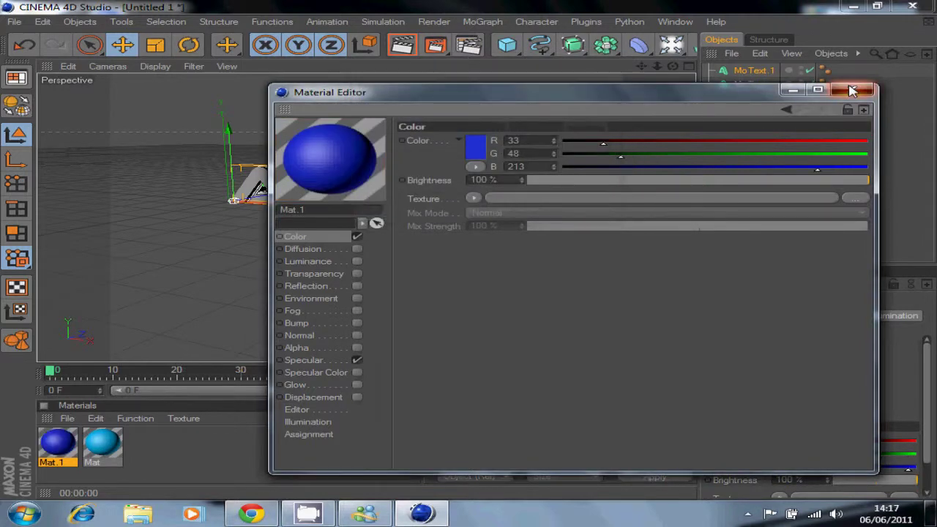
Step: Apply the cyan Mat to MoText.1 and the blue Mat.1 to MoText
left_click(852, 88)
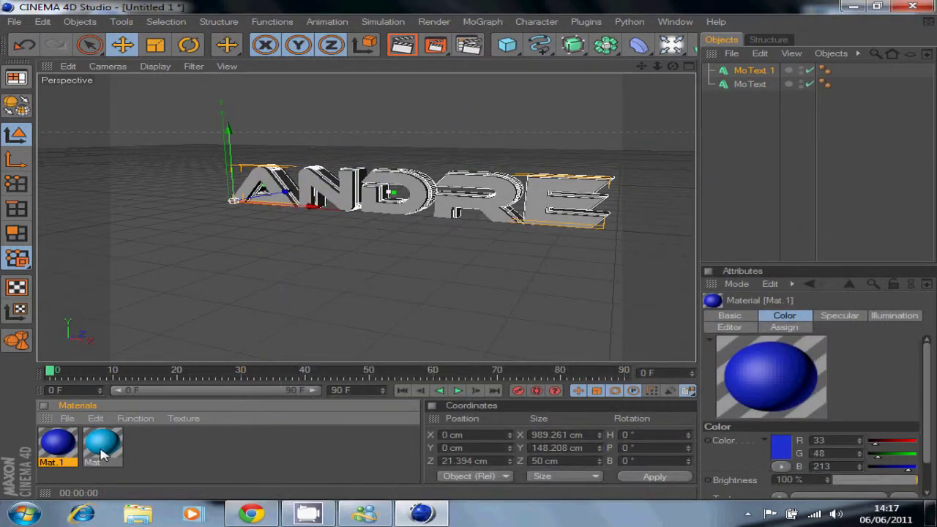
left_click_drag(767, 76, 764, 71)
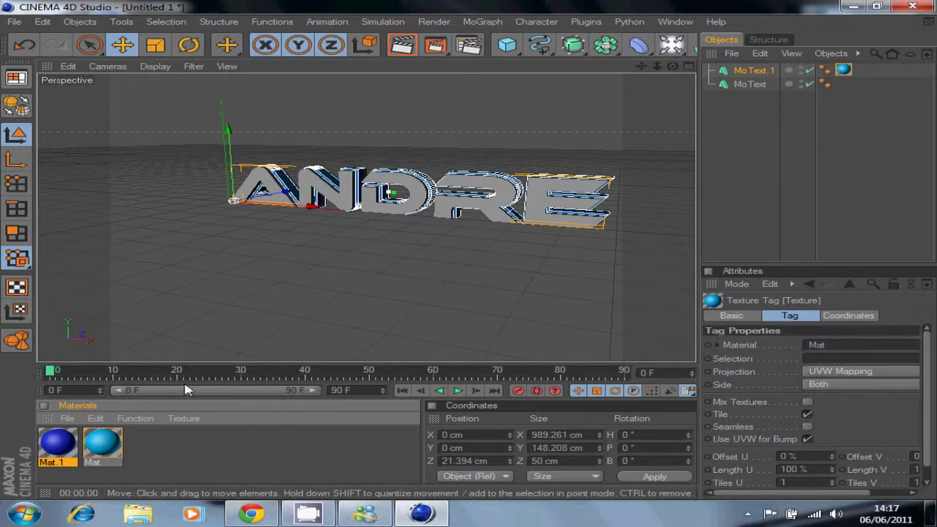
left_click_drag(761, 85, 757, 84)
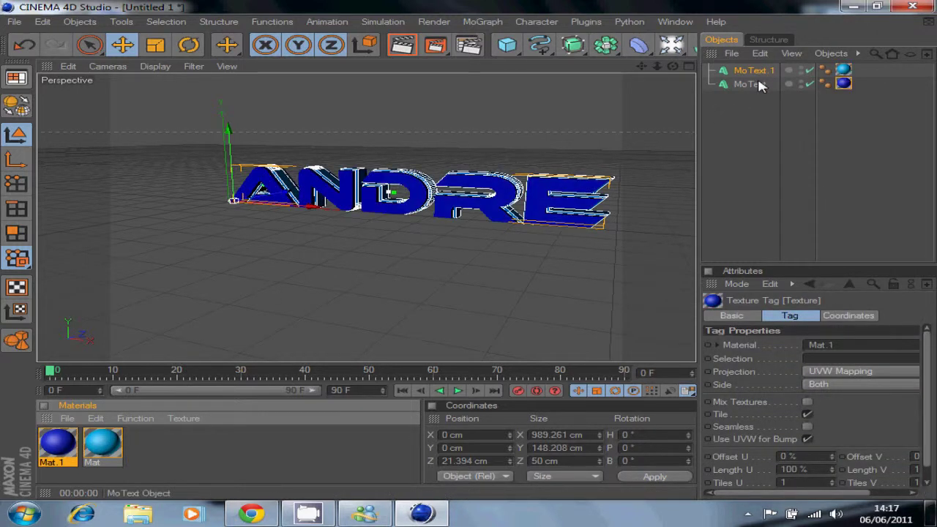
left_click(404, 46)
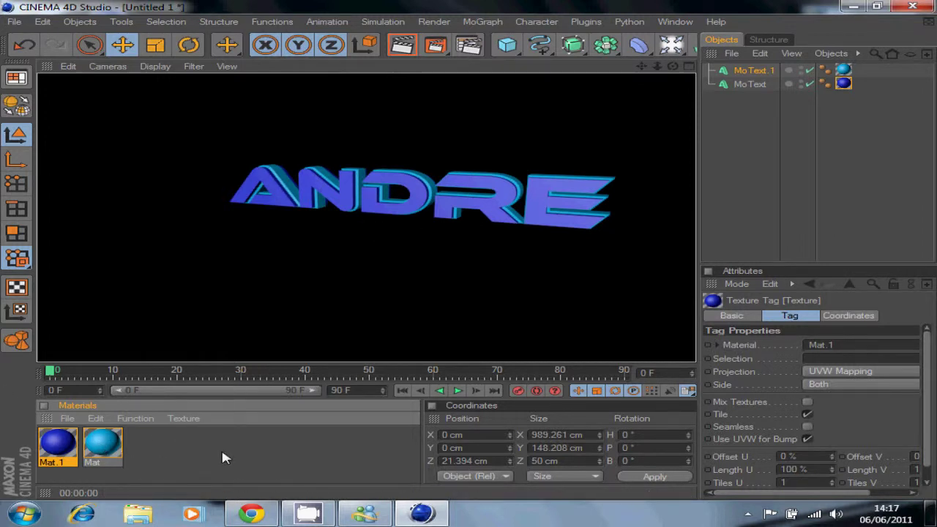
left_click(194, 453)
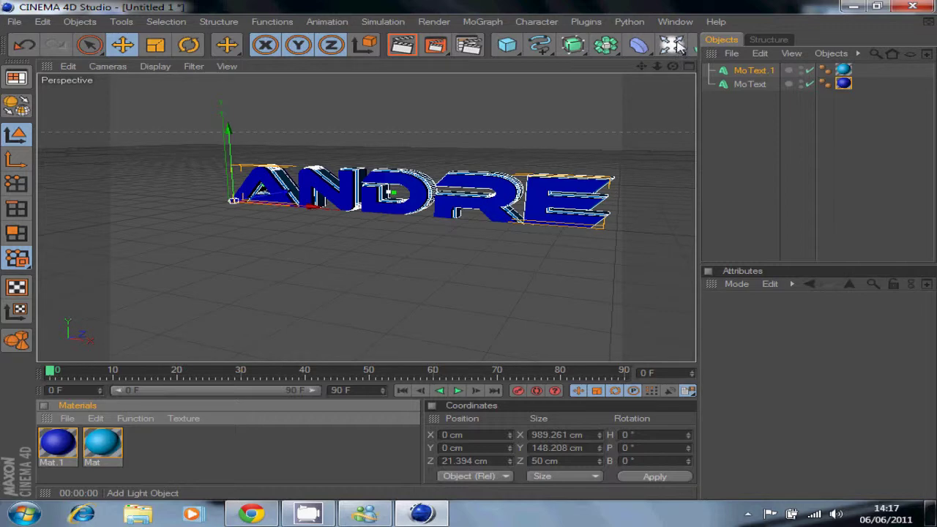
Step: Add a 2000 cm Floor object to the scene
left_click_drag(681, 59, 851, 158)
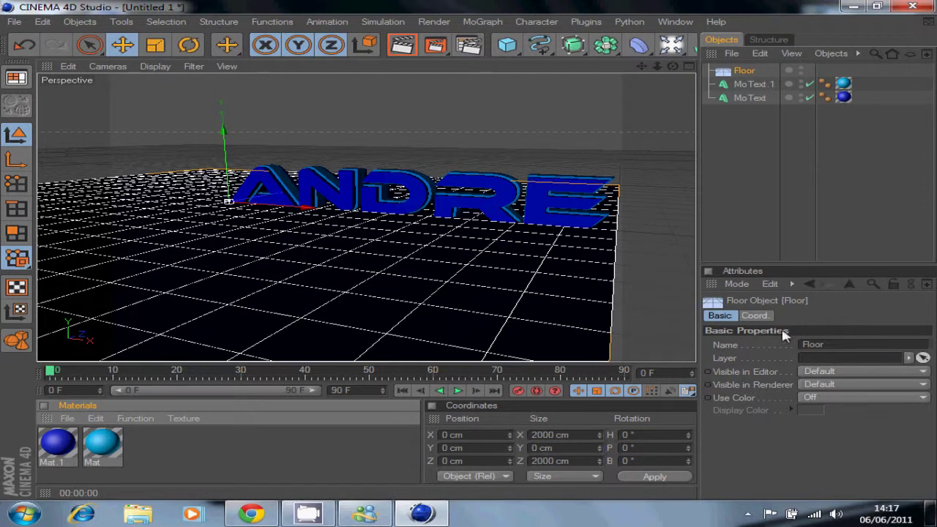
left_click(759, 317)
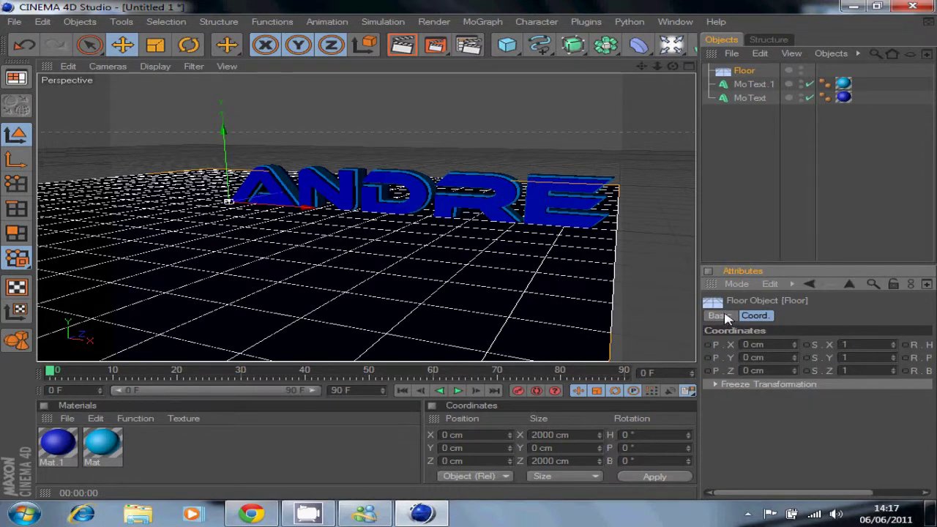
left_click(719, 315)
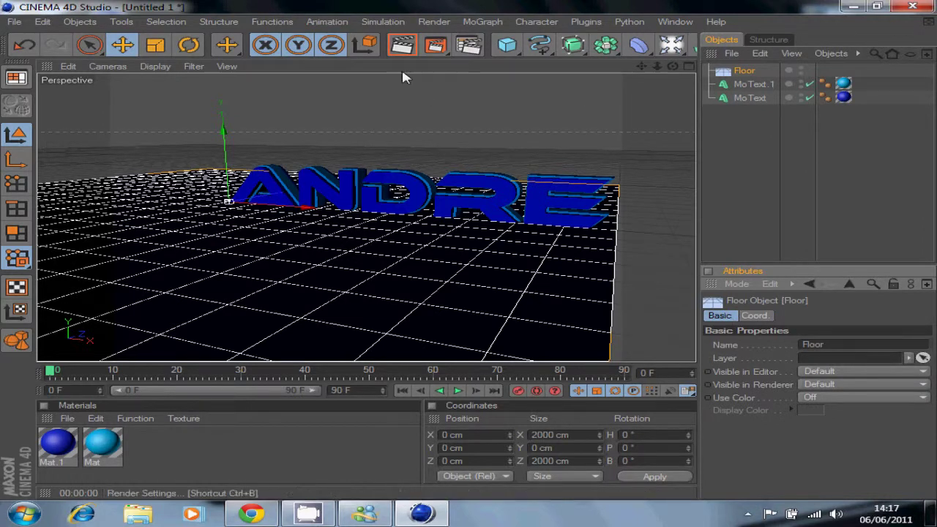
Step: Move the floor under the ANDRE text to X 238.112 cm, Z 112.047 cm, and create material Mat.2
left_click_drag(644, 70, 471, 256)
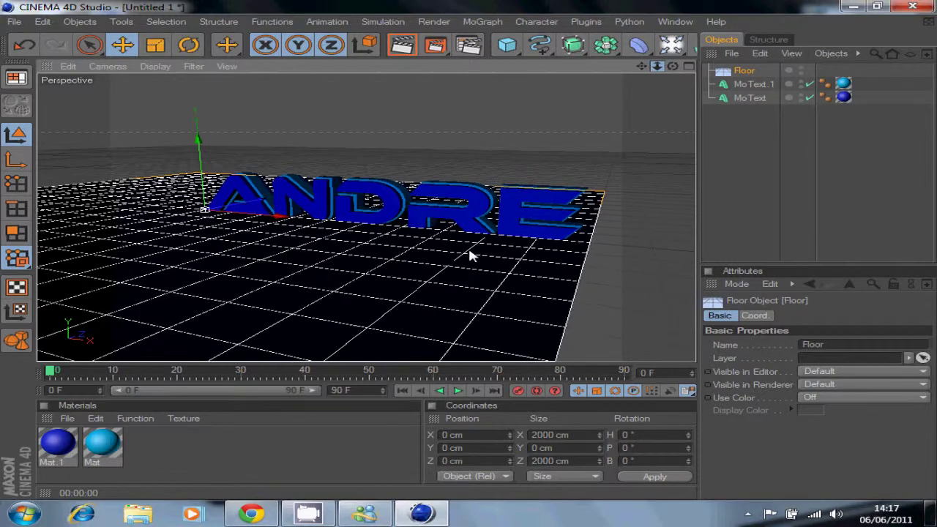
left_click(752, 84)
mouse_move(642, 71)
left_mouse_down()
mouse_move(468, 246)
mouse_move(641, 67)
left_mouse_up()
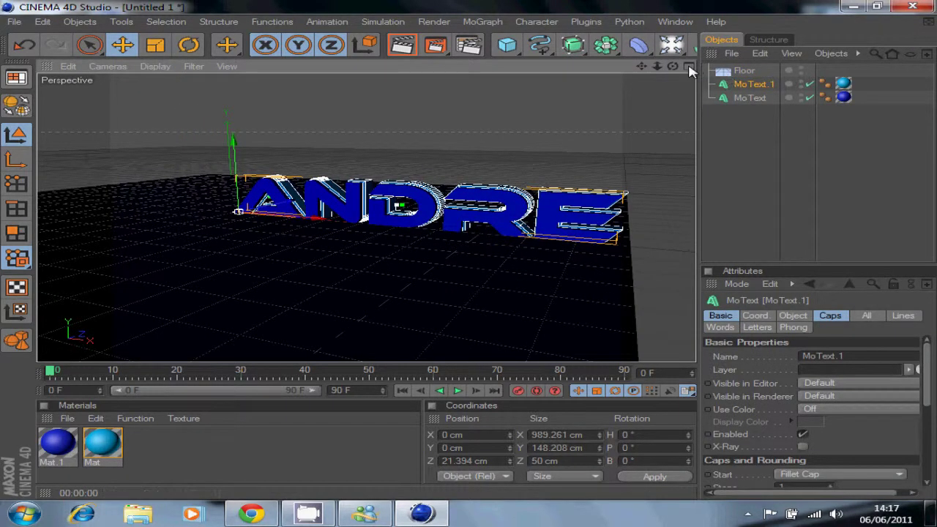
left_click_drag(671, 71, 468, 245)
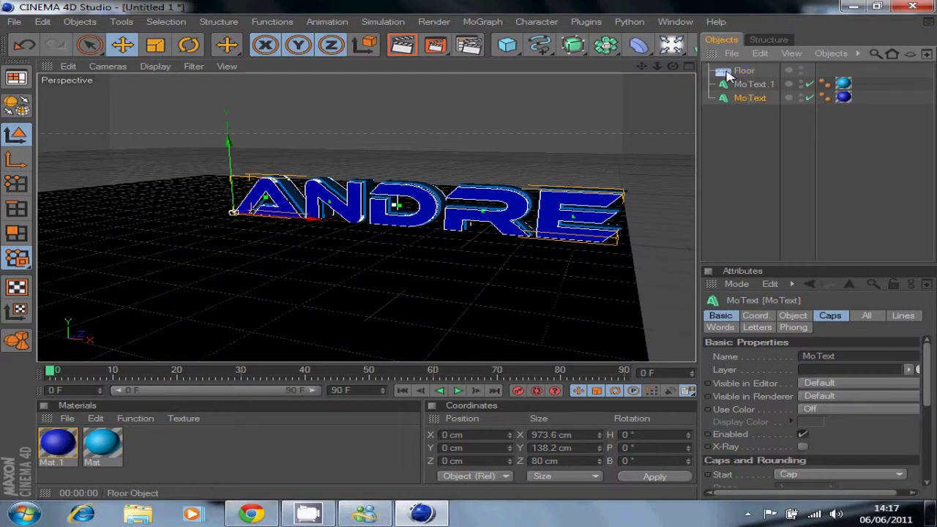
left_click(496, 132)
mouse_move(471, 256)
left_mouse_down()
mouse_move(502, 259)
mouse_move(471, 255)
left_mouse_up()
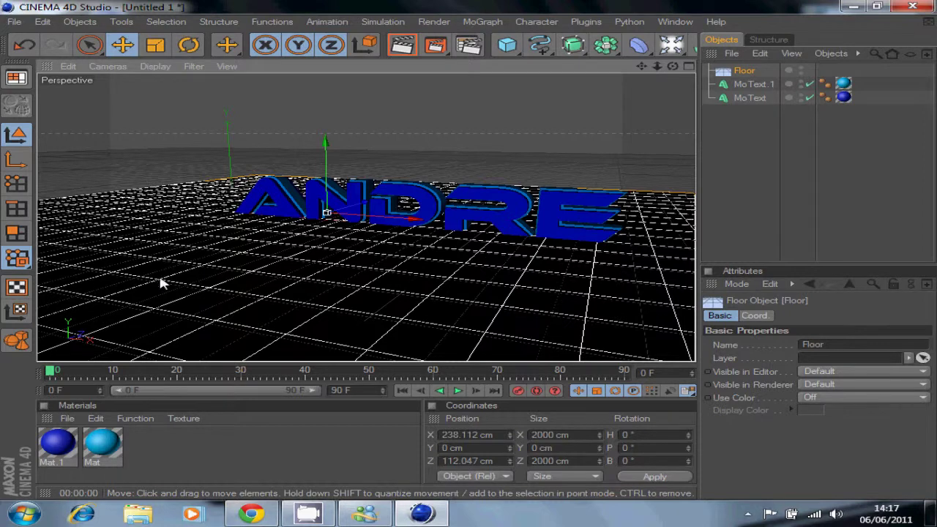
double_click(162, 448)
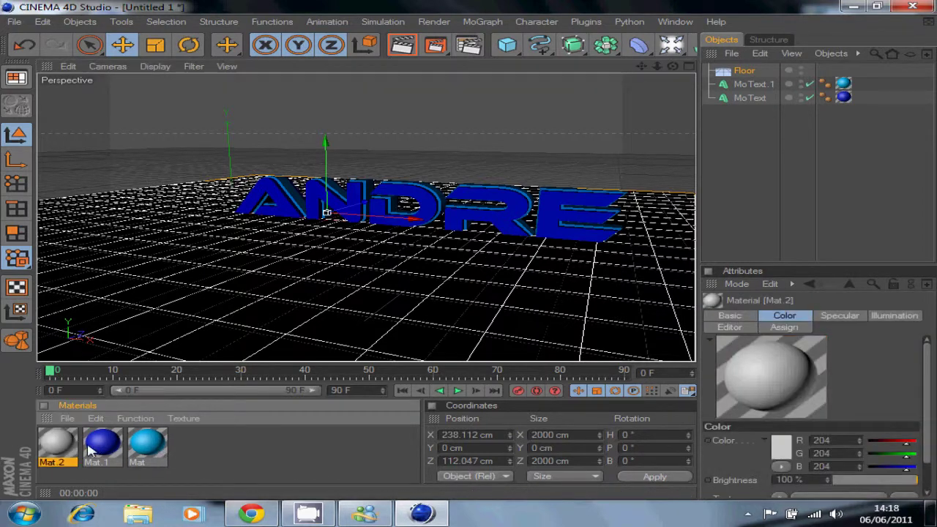
Step: Set Mat.2's colour to near-black, RGB 3/2/3
double_click(63, 446)
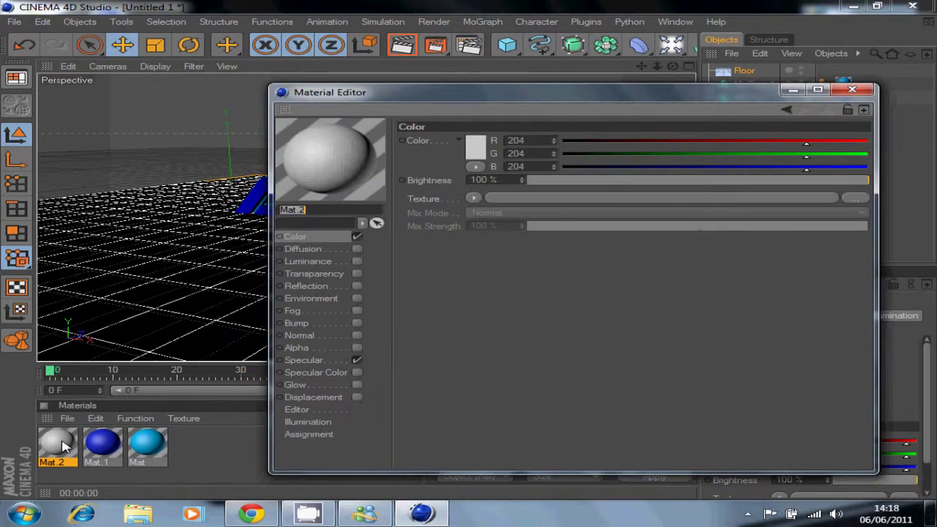
left_click(567, 142)
left_click(568, 153)
left_click(567, 167)
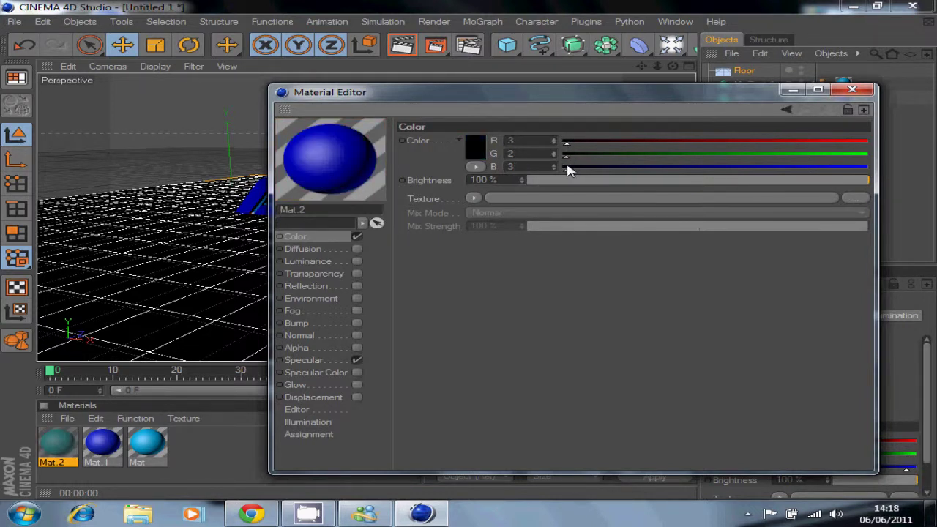
Step: Enable Fresnel reflection with 25% brightness, 25% mix strength and 15% blurriness
left_click(356, 286)
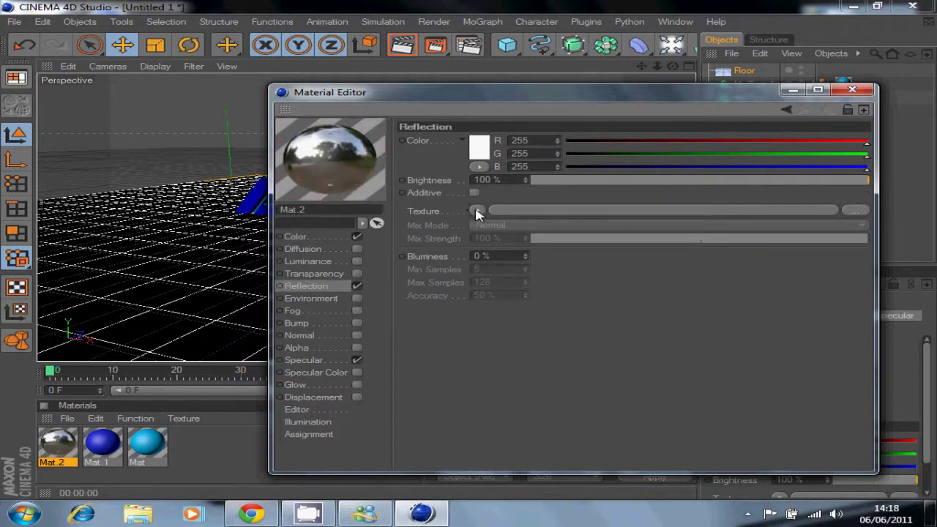
left_click(477, 211)
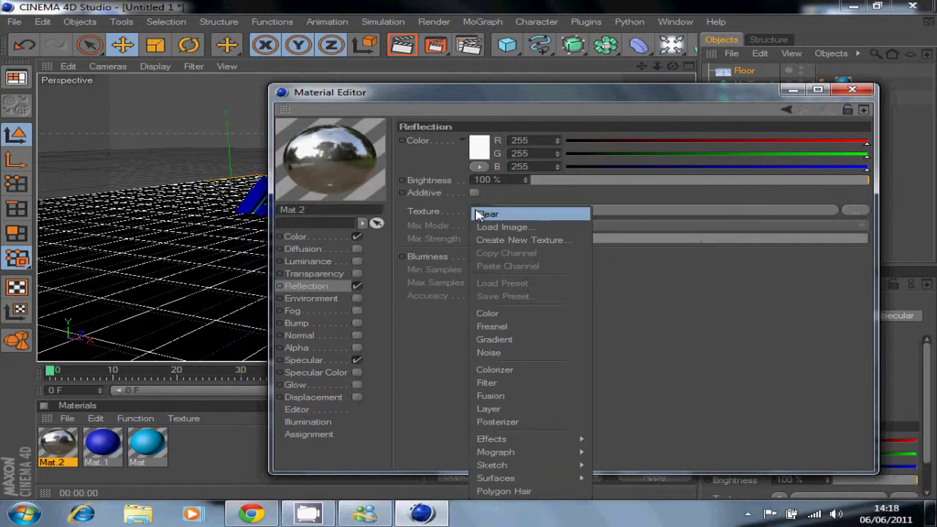
left_click(504, 327)
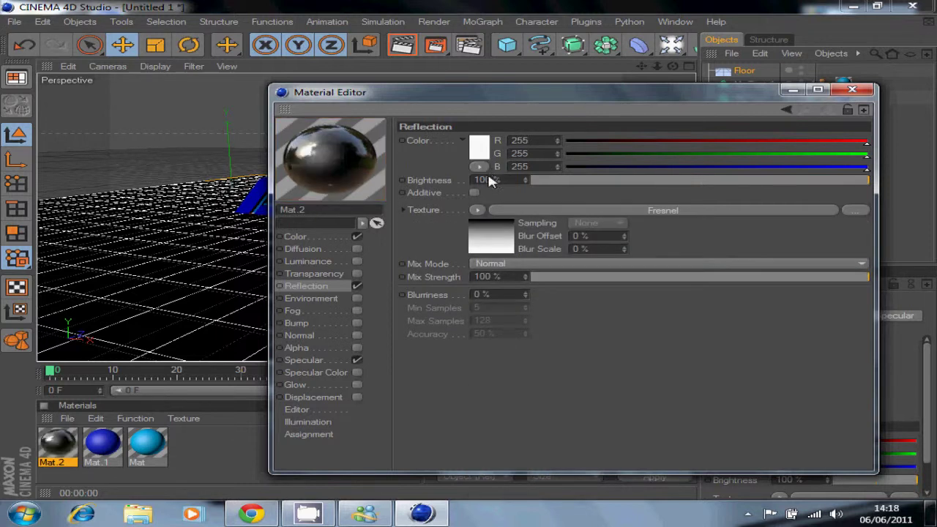
left_click(483, 181)
double_click(483, 180)
type("25")
double_click(493, 277)
type("25")
double_click(478, 295)
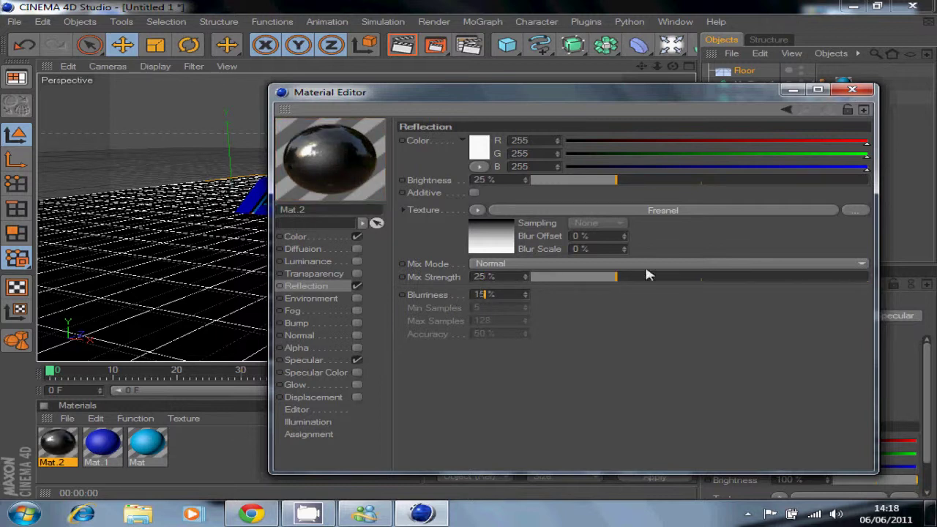
key("Return")
left_click(852, 89)
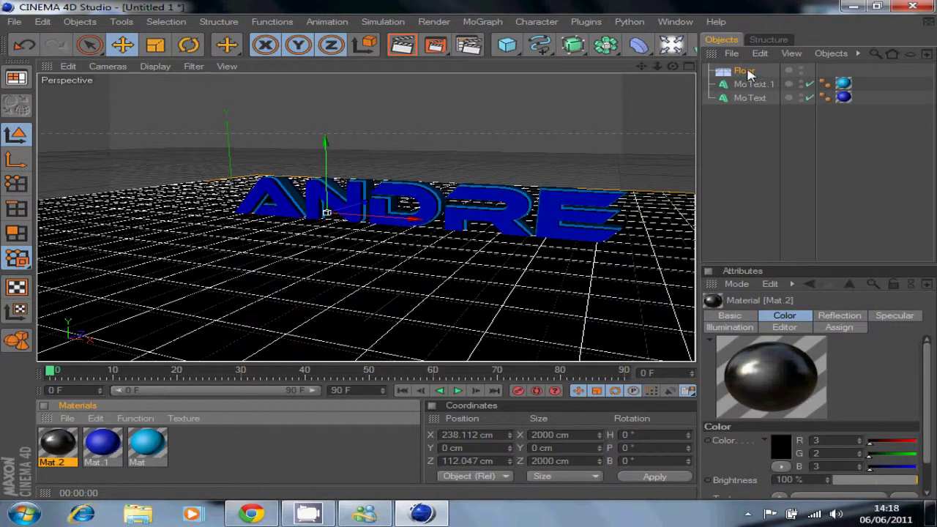
Step: Apply the black reflective Mat.2 to the Floor and render the view to show ANDRE's reflection
left_click_drag(746, 71, 747, 71)
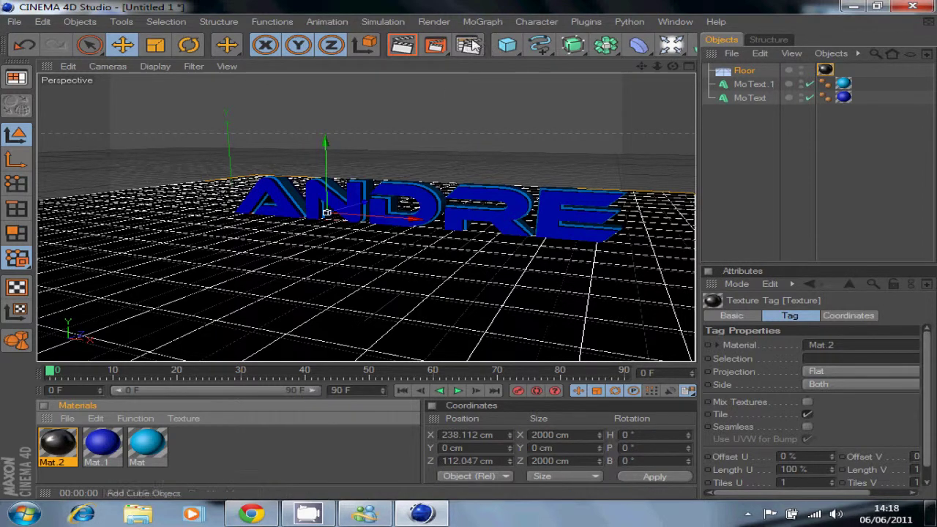
left_click(402, 46)
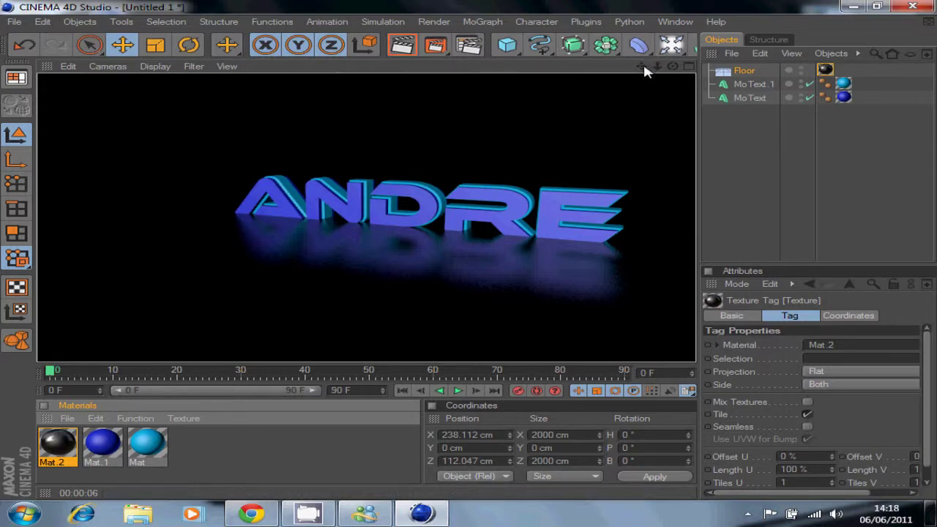
left_click(467, 245)
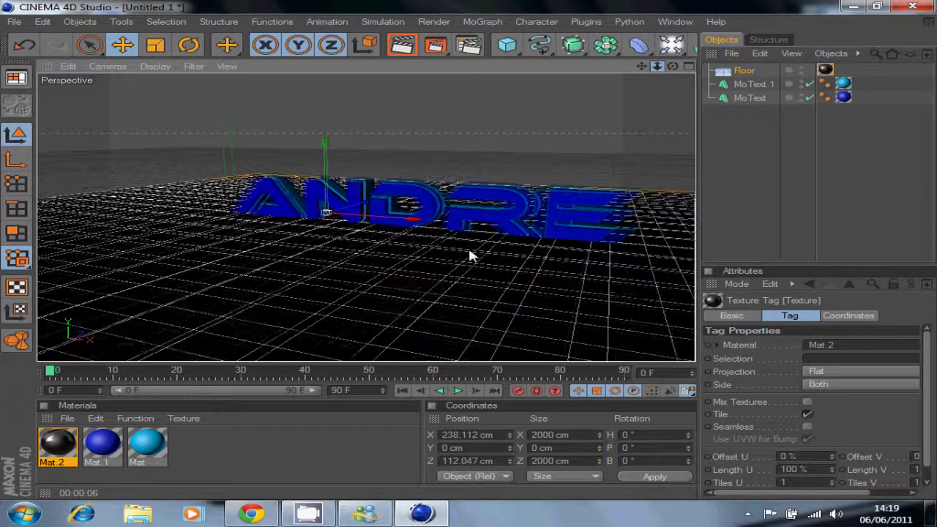
left_click_drag(469, 255, 473, 256, "alt")
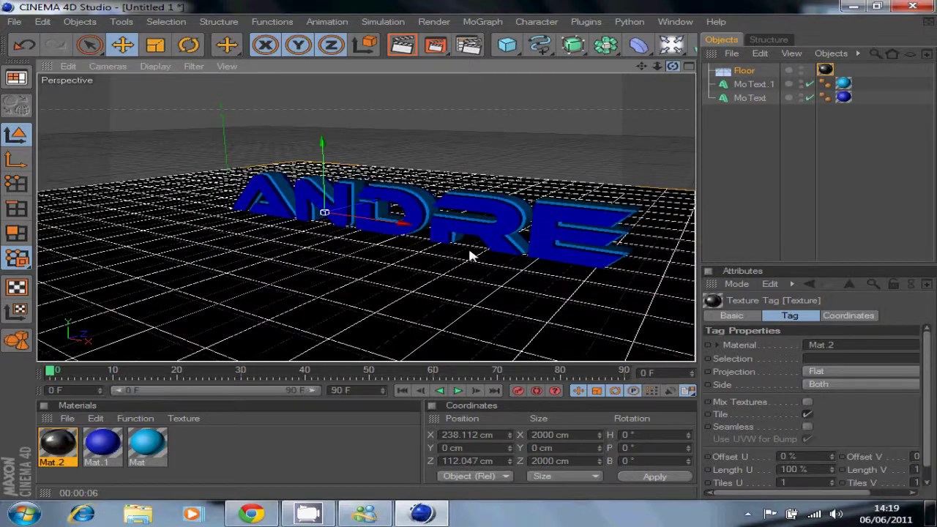
left_click(398, 48)
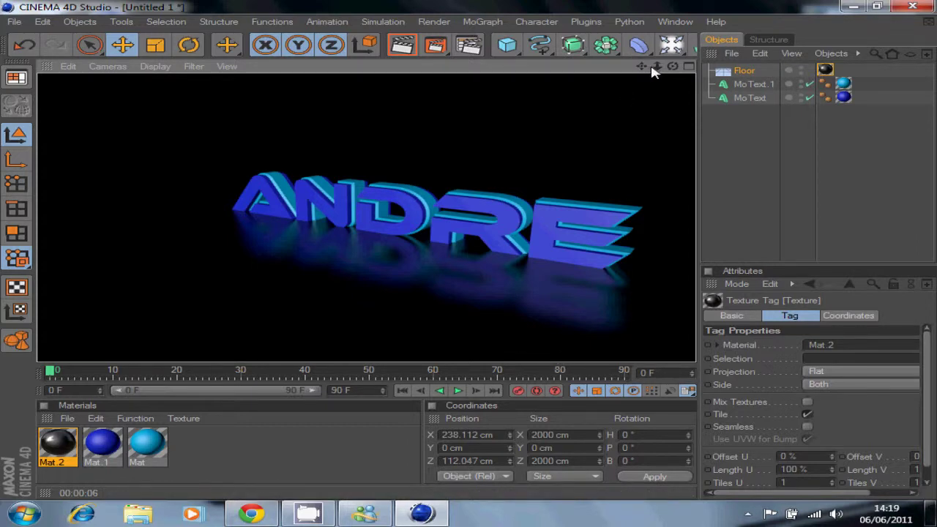
scroll(471, 253, "up", 5)
scroll(471, 254, "down", 3)
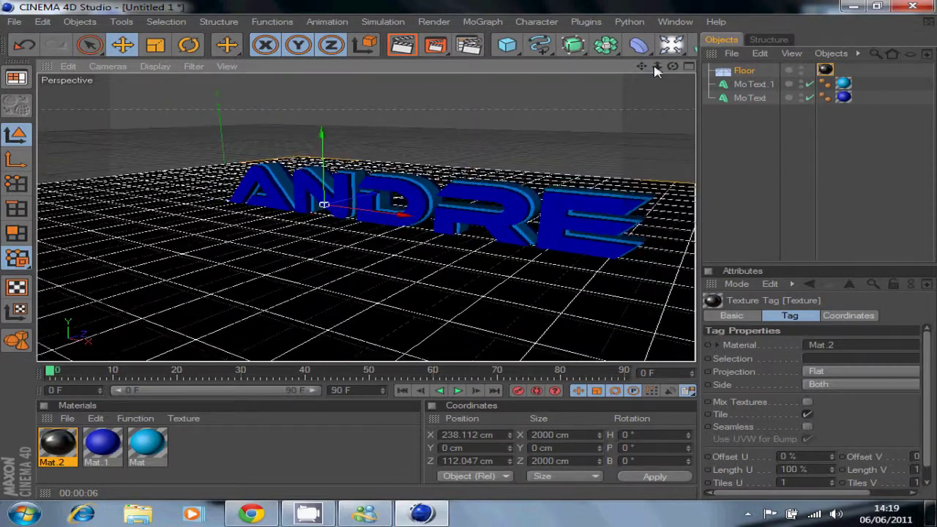